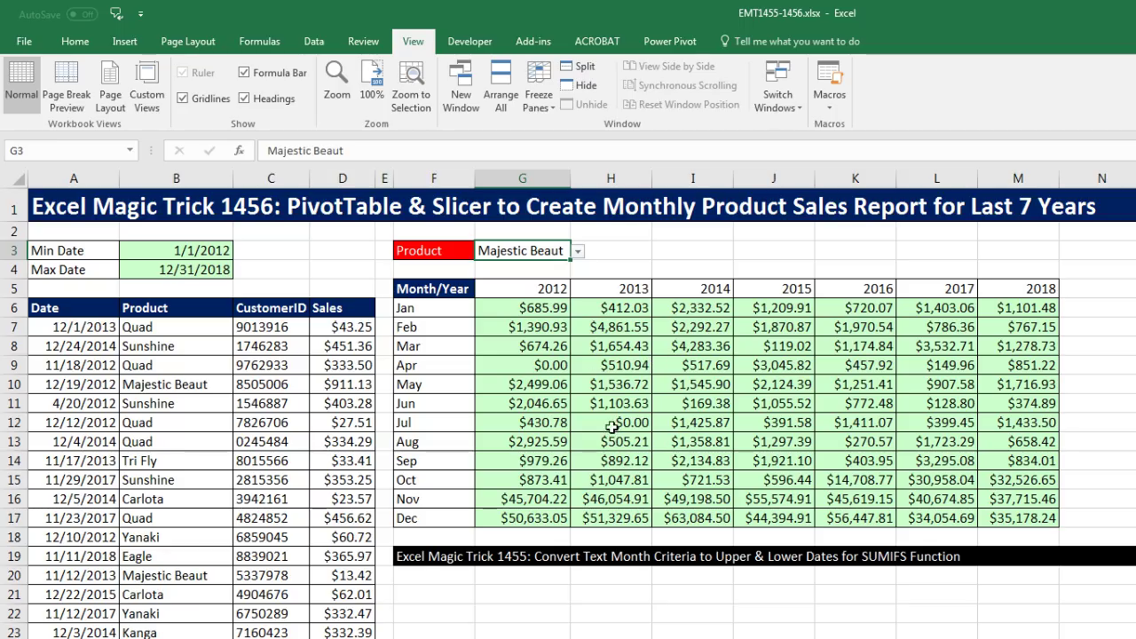
Step: Inspect the SUMIFS formula in G6 without changing it
click(541, 308)
key(F2)
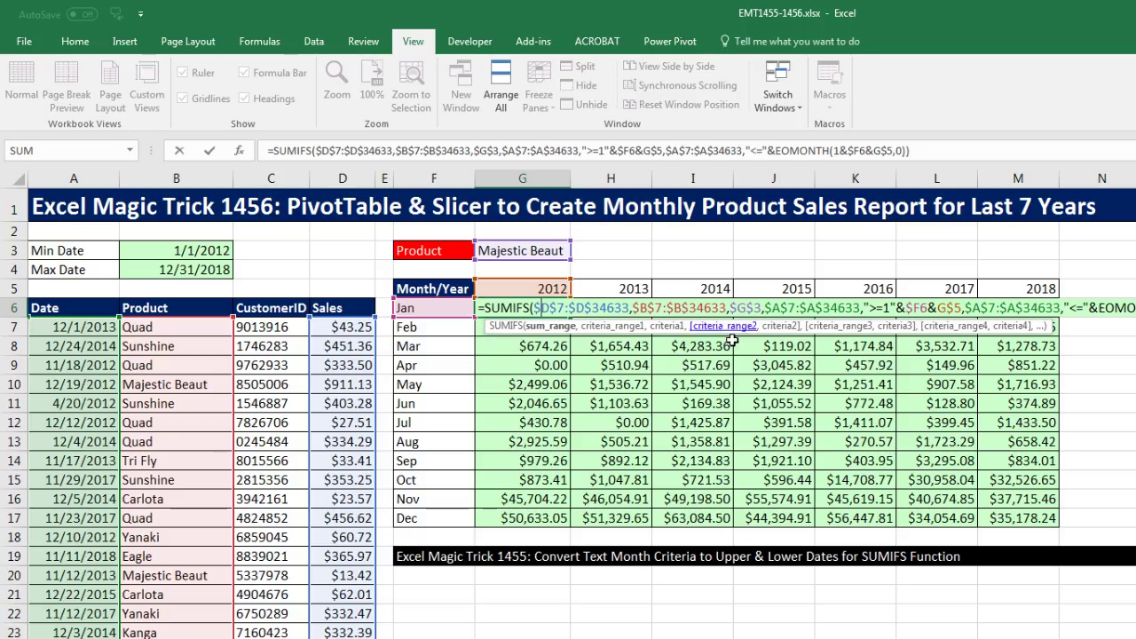
key(ctrl+Return)
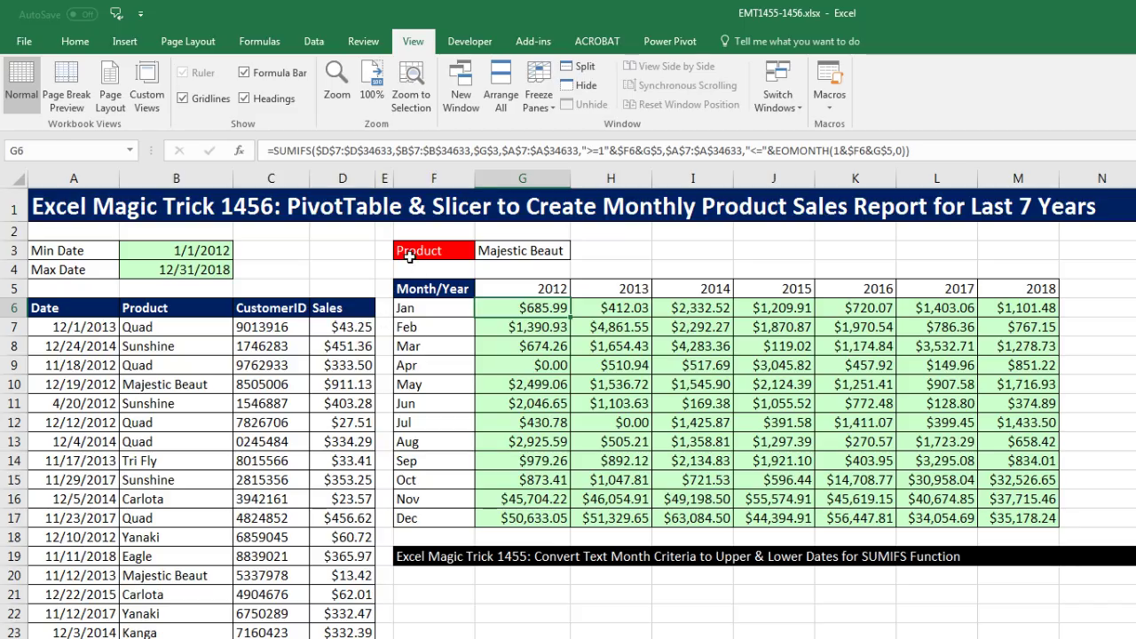
Step: Move the F3:R14 SUMIFS report block past column Z and return to cell B8
drag(415, 251, 1132, 577)
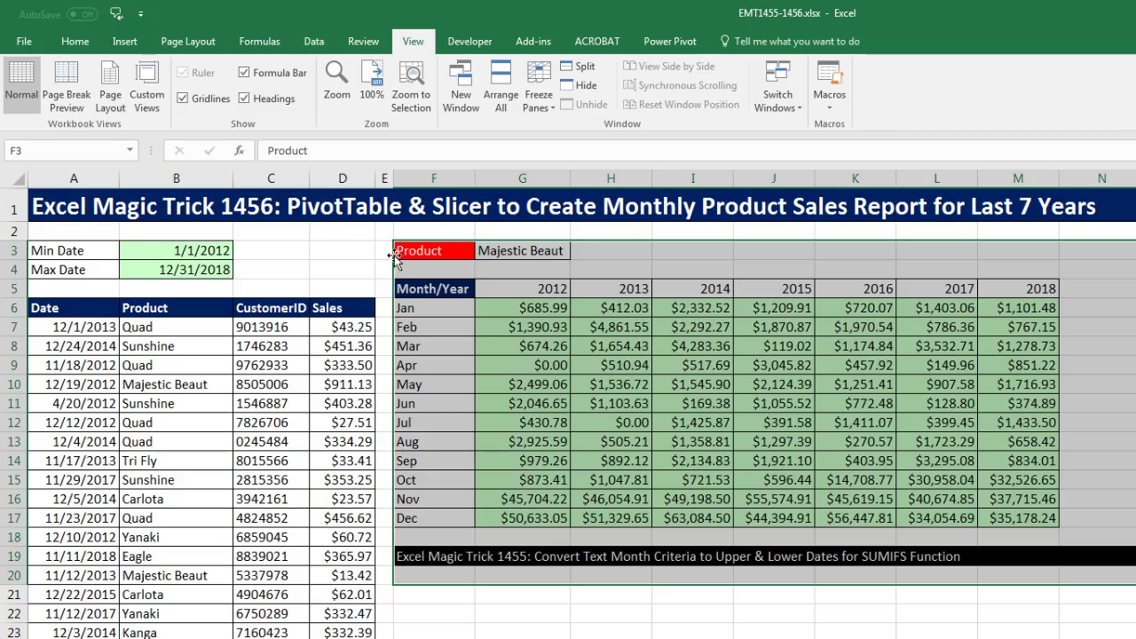
drag(398, 258, 1135, 253)
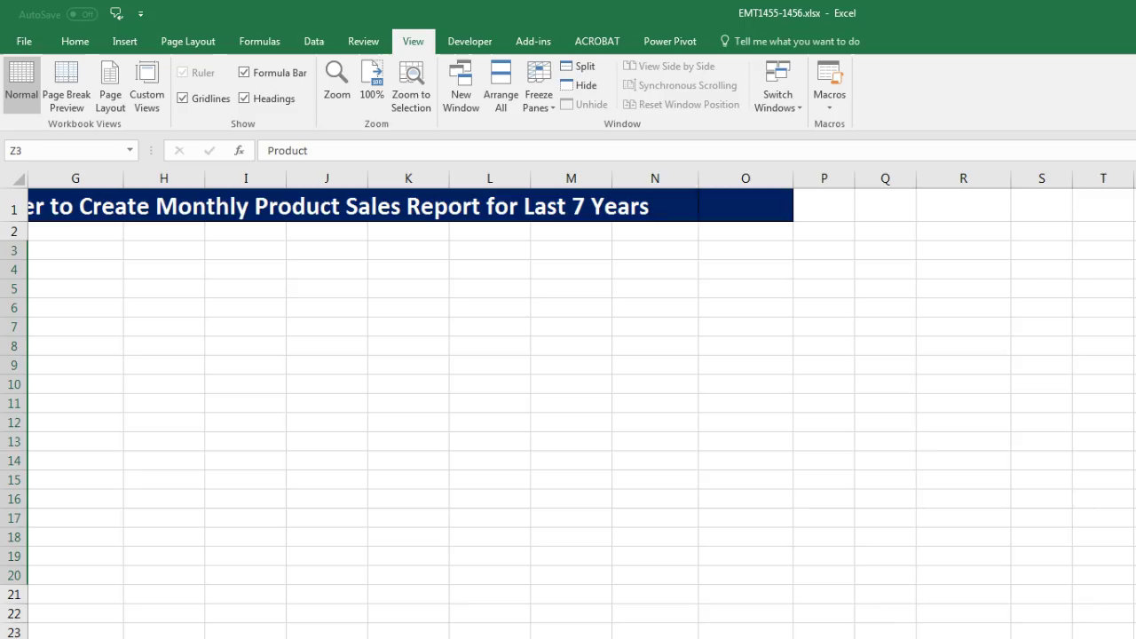
scroll(314, 374, left, 3)
click(182, 352)
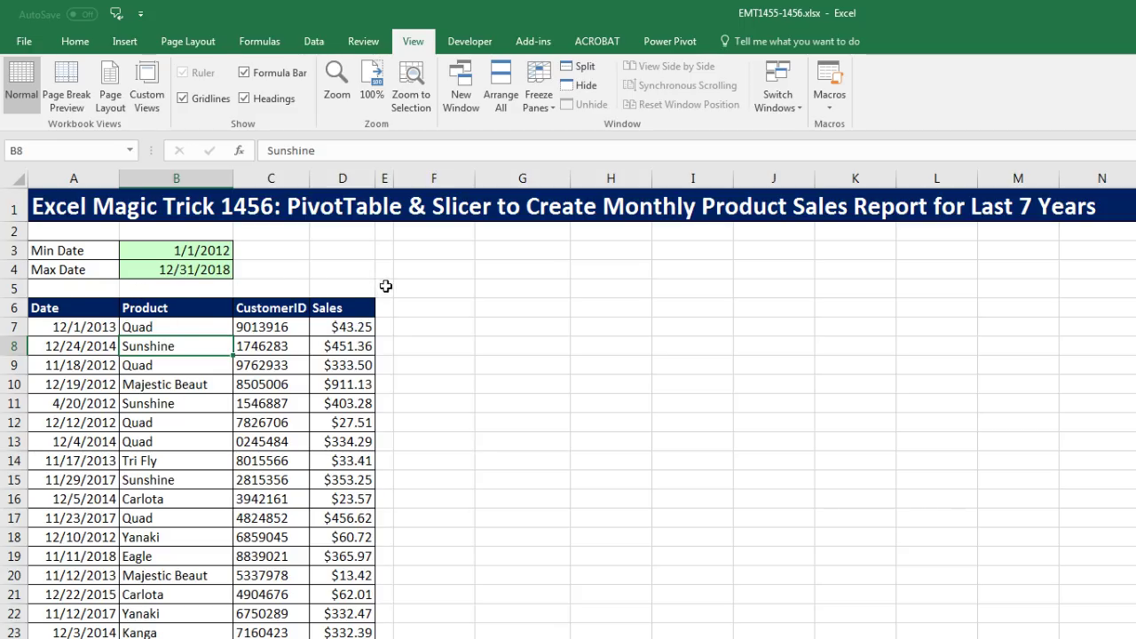
Step: Insert a PivotTable from the A6:D34633 sales range at cell F6 on the existing worksheet
click(200, 369)
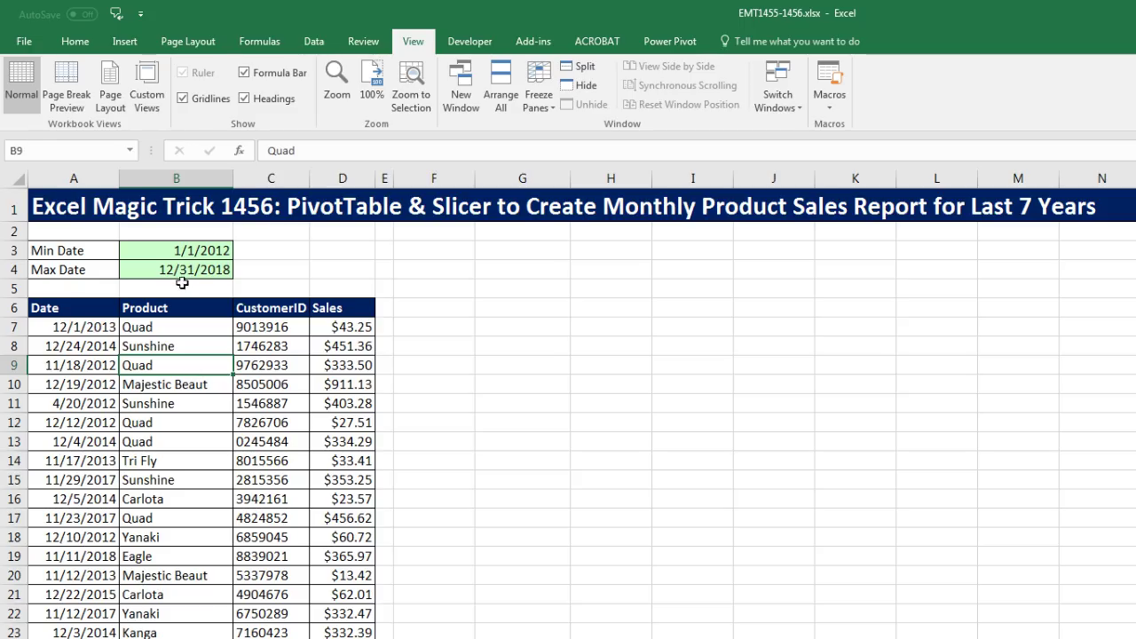
scroll(134, 89, up, 1)
click(124, 42)
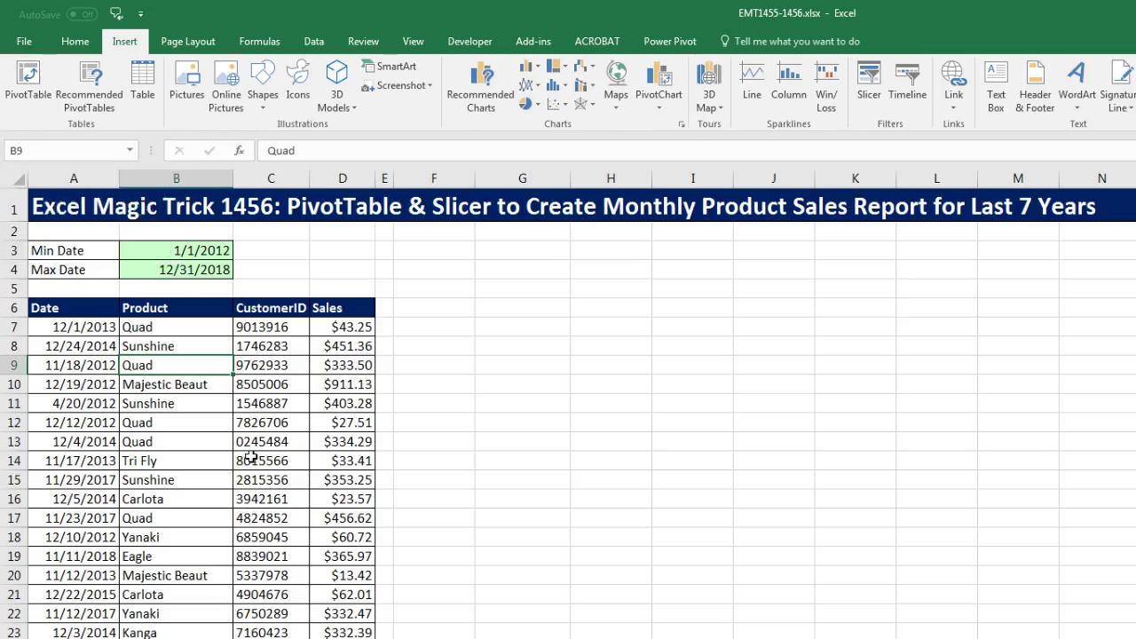
key(alt)
key(n)
key(v)
scroll(355, 448, up, 2)
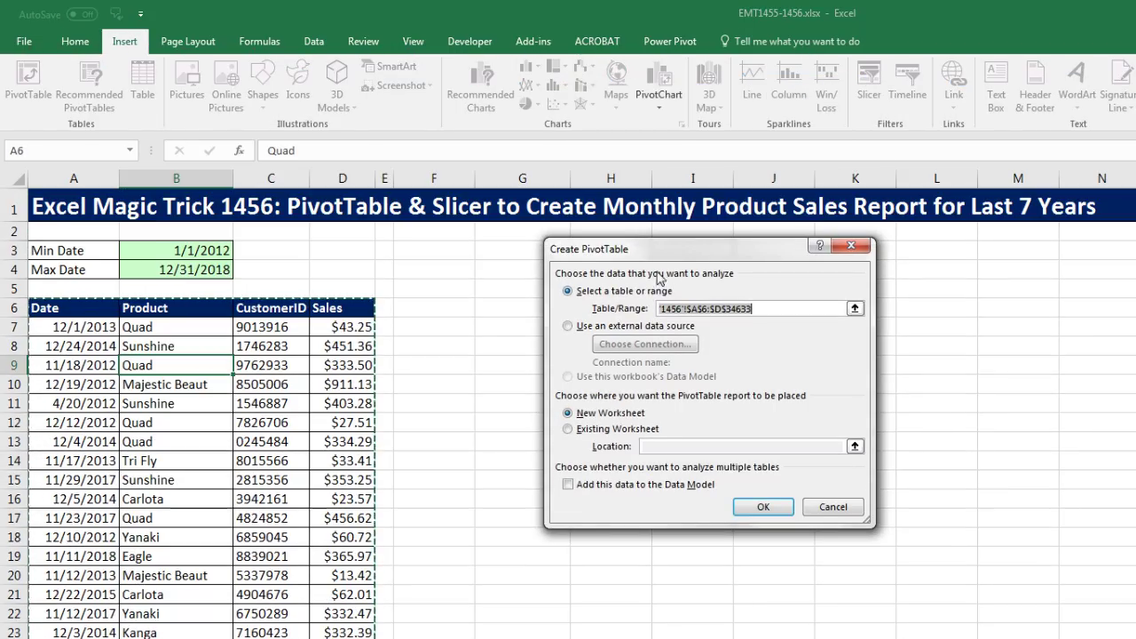
drag(676, 261, 637, 289)
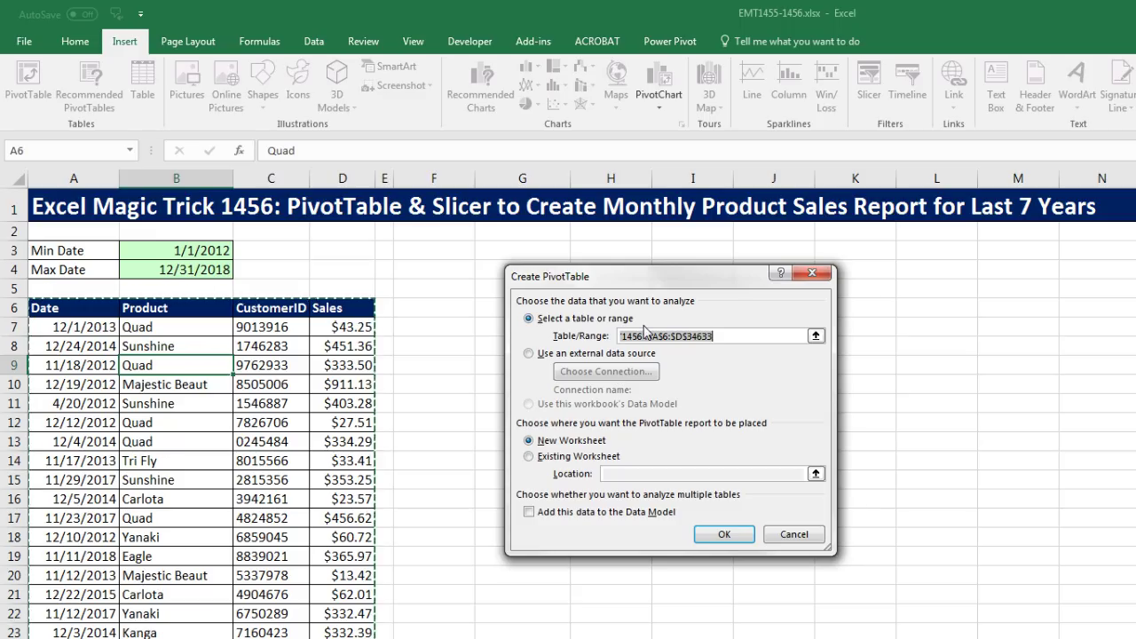
click(530, 457)
click(622, 474)
click(425, 306)
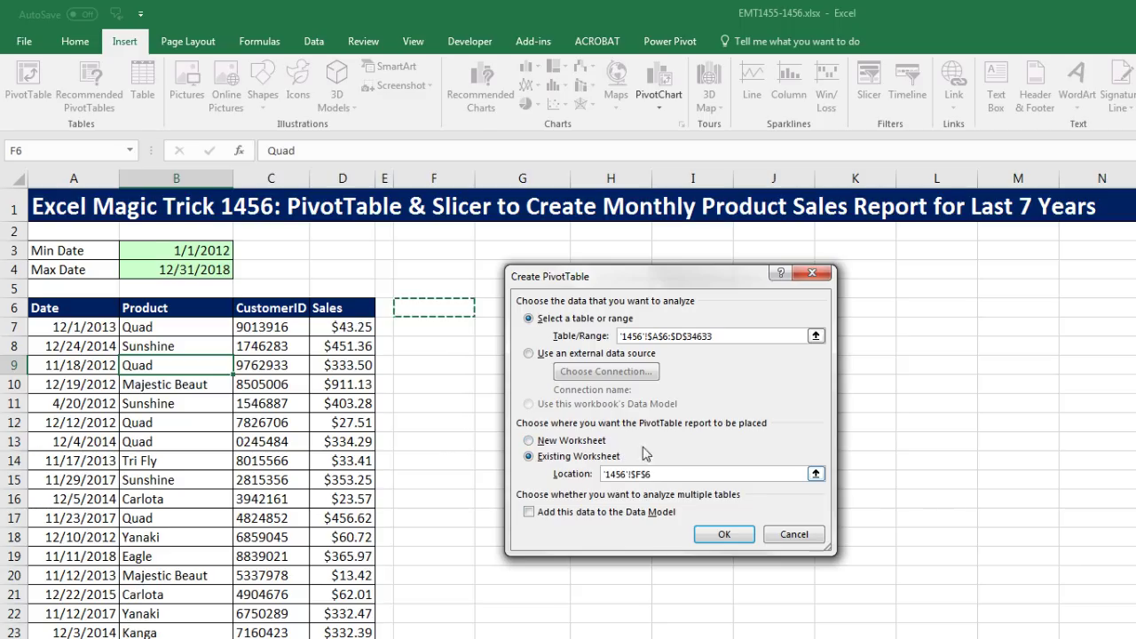
click(724, 536)
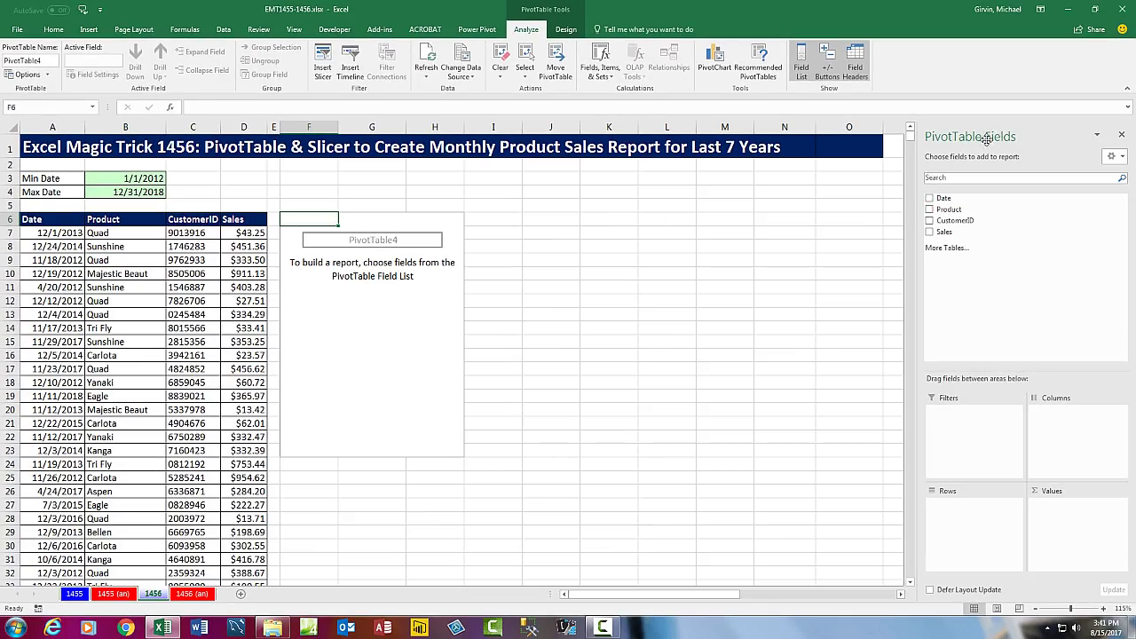
Step: Float the PivotTable Fields pane and add Date to Rows, auto-grouped into Years and Quarters
drag(986, 139, 621, 146)
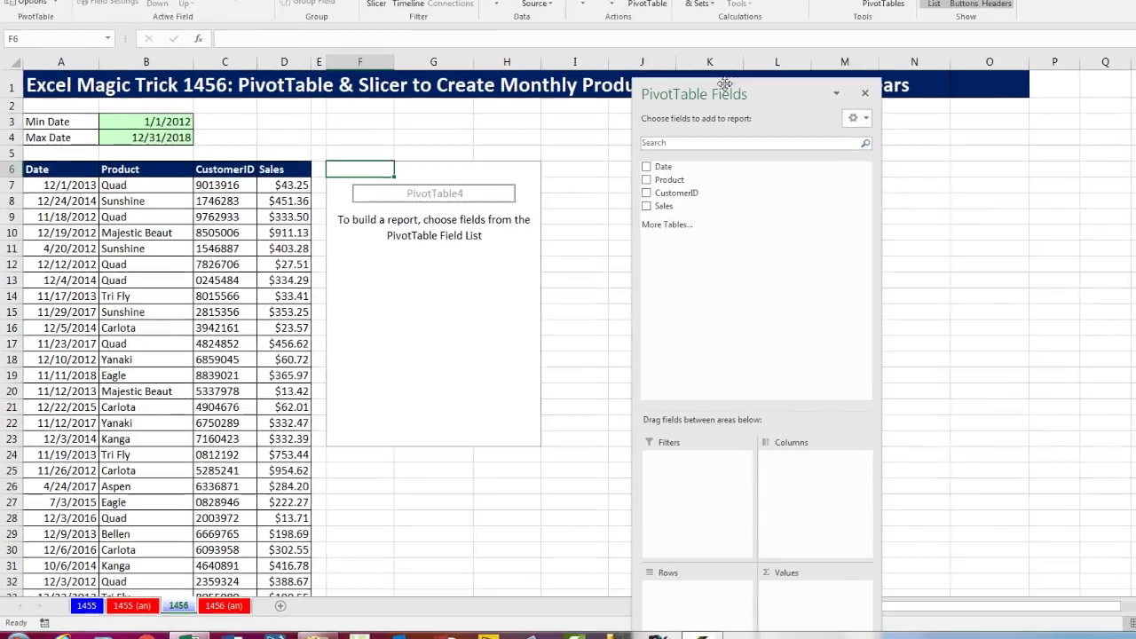
drag(724, 83, 699, 46)
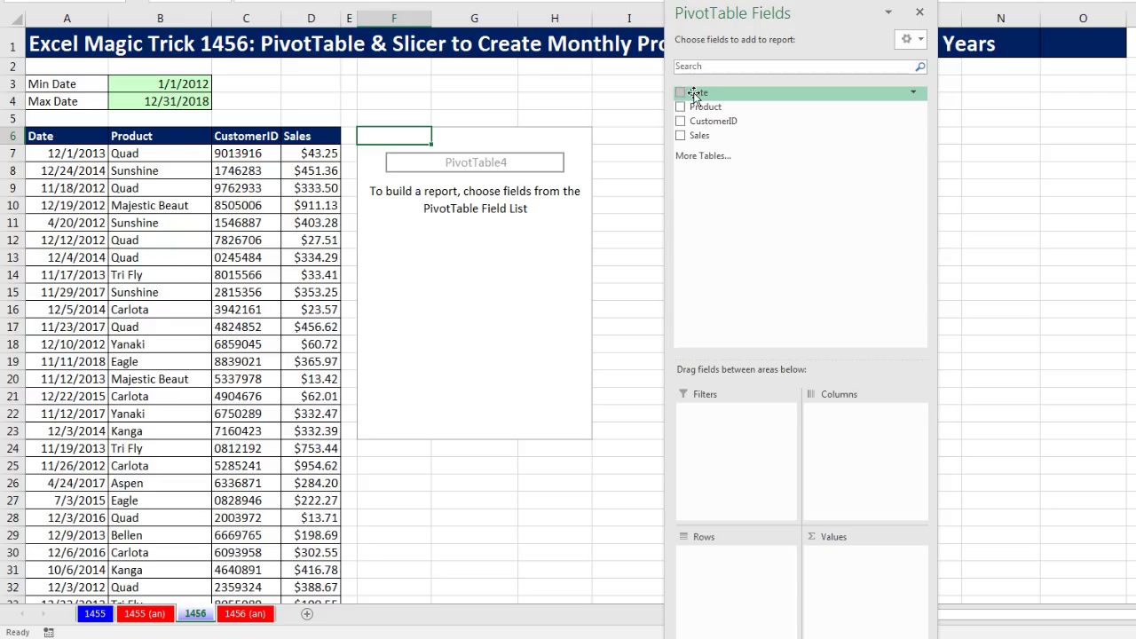
drag(698, 94, 742, 178)
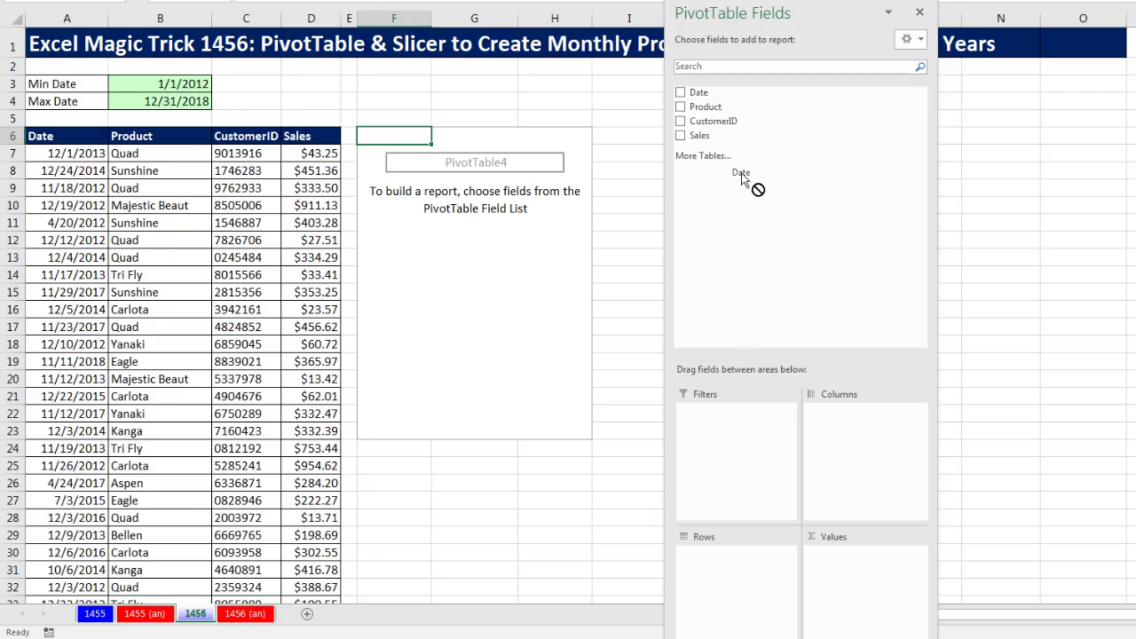
drag(744, 227, 700, 568)
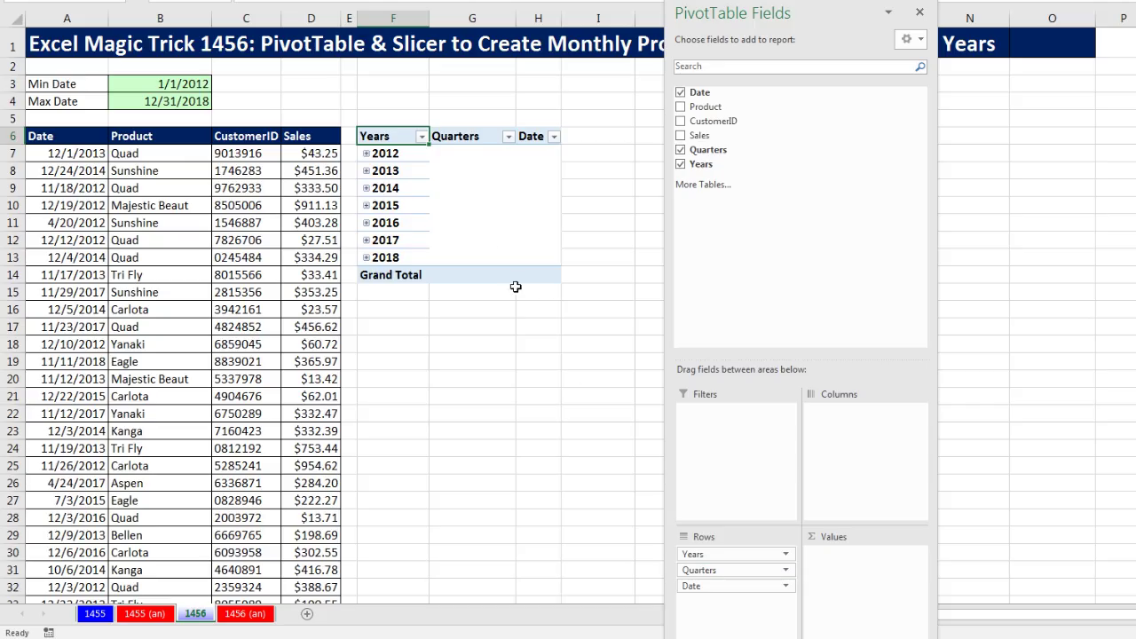
Step: Change the Date grouping to Months and Years only, deselecting Quarters
right_click(402, 171)
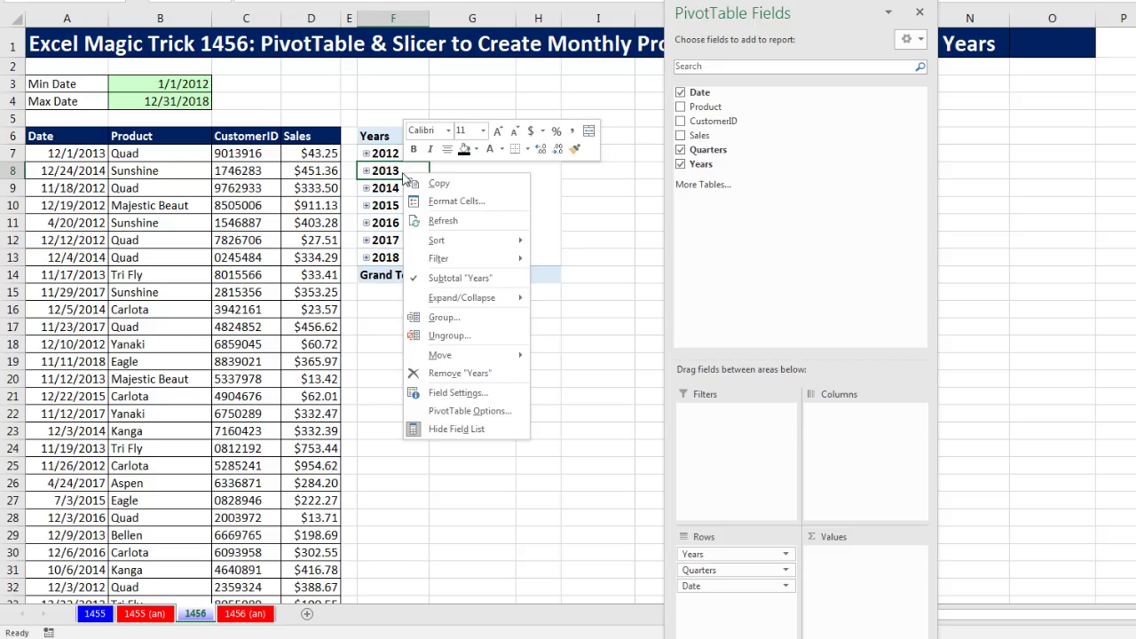
click(443, 317)
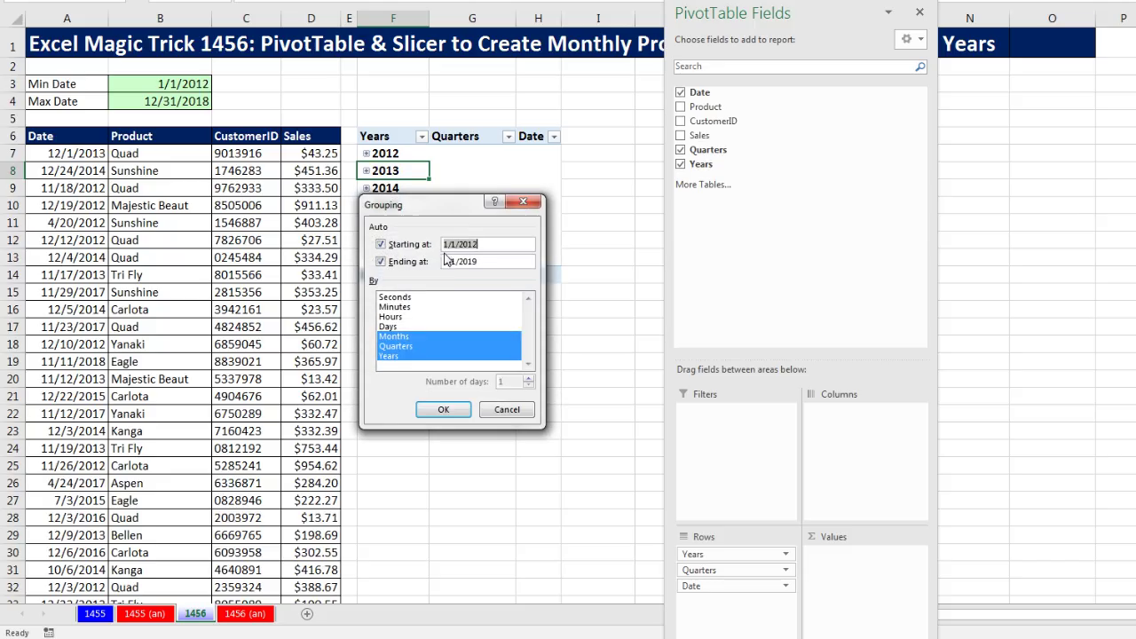
click(402, 347)
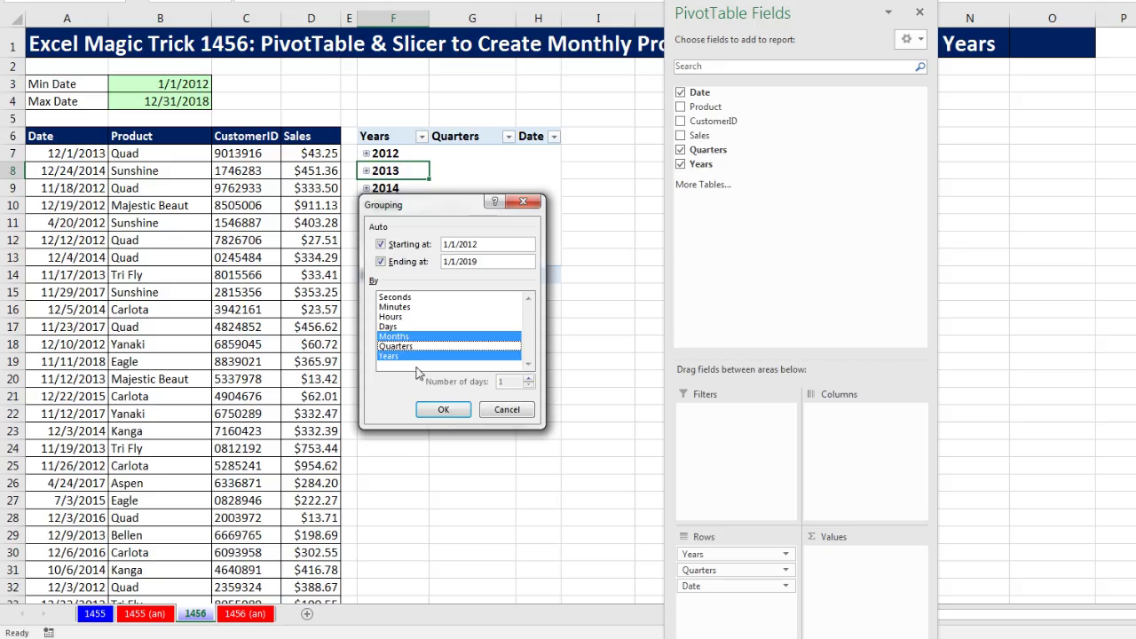
click(443, 409)
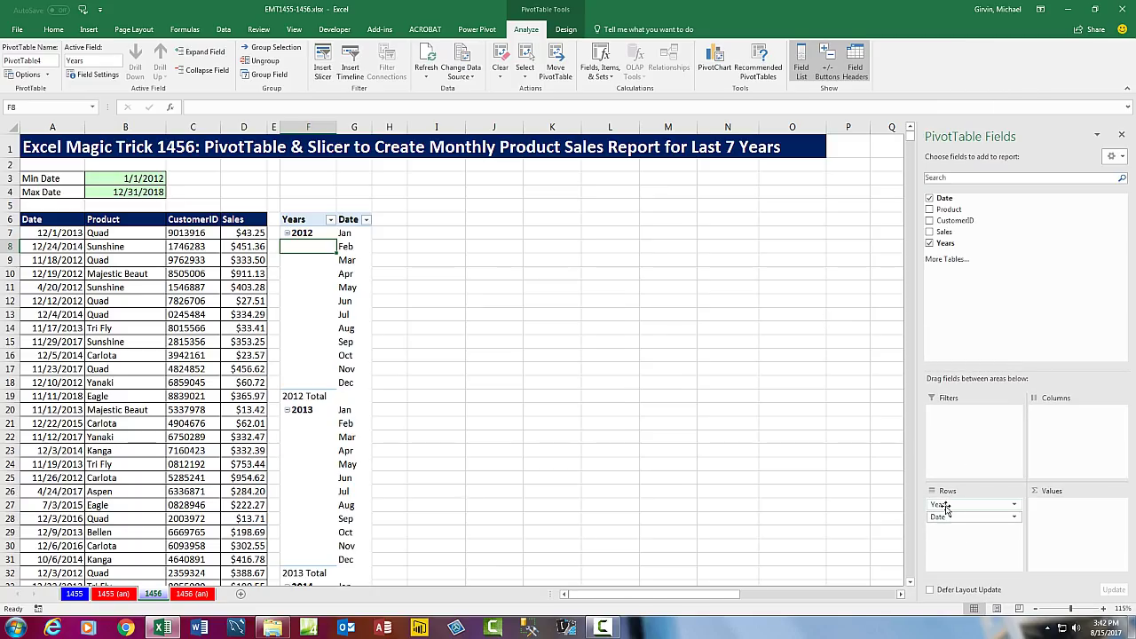
Step: Move Years to Columns and add Sales to Values as Sum of Sales
drag(945, 508, 1056, 442)
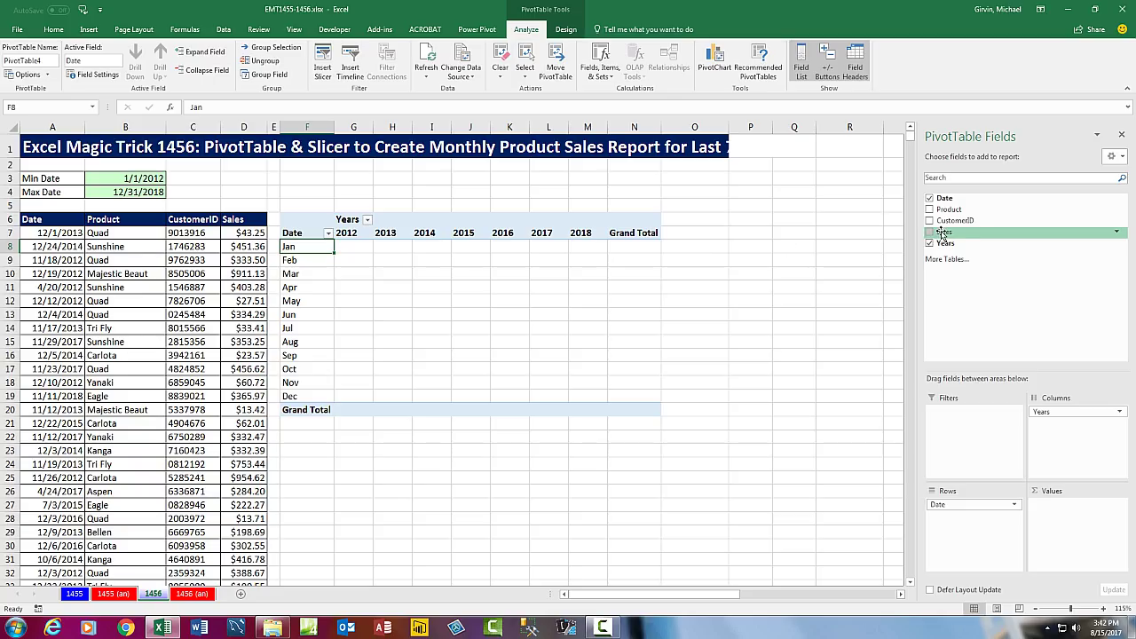
drag(944, 233, 1053, 513)
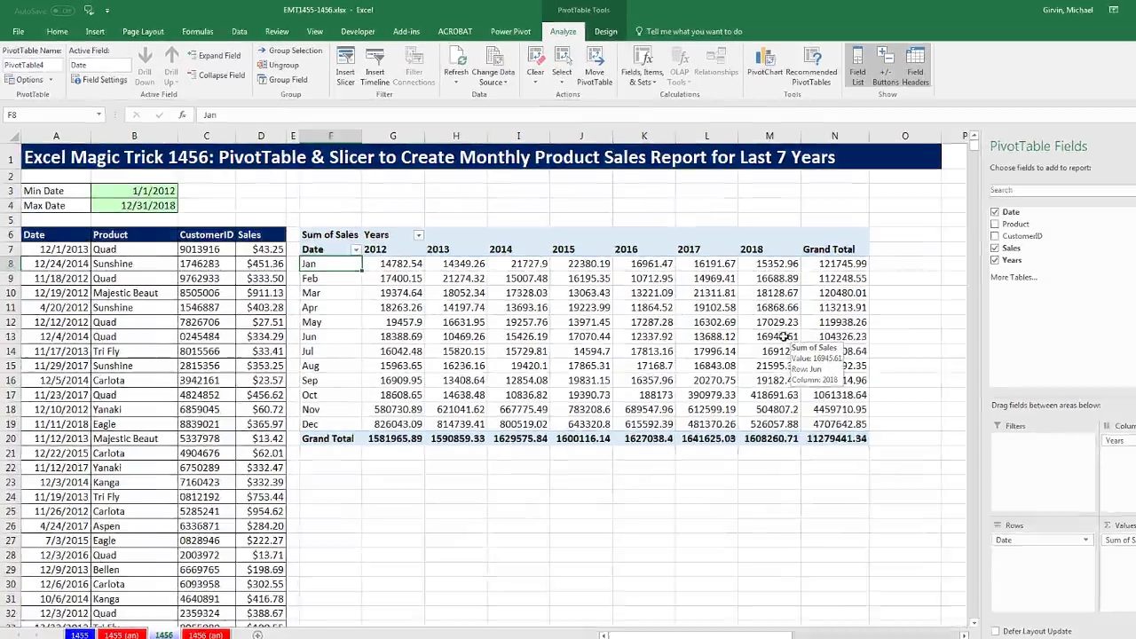
Step: Set the Sum of Sales number format to Currency with $ and 2 decimal places
click(367, 247)
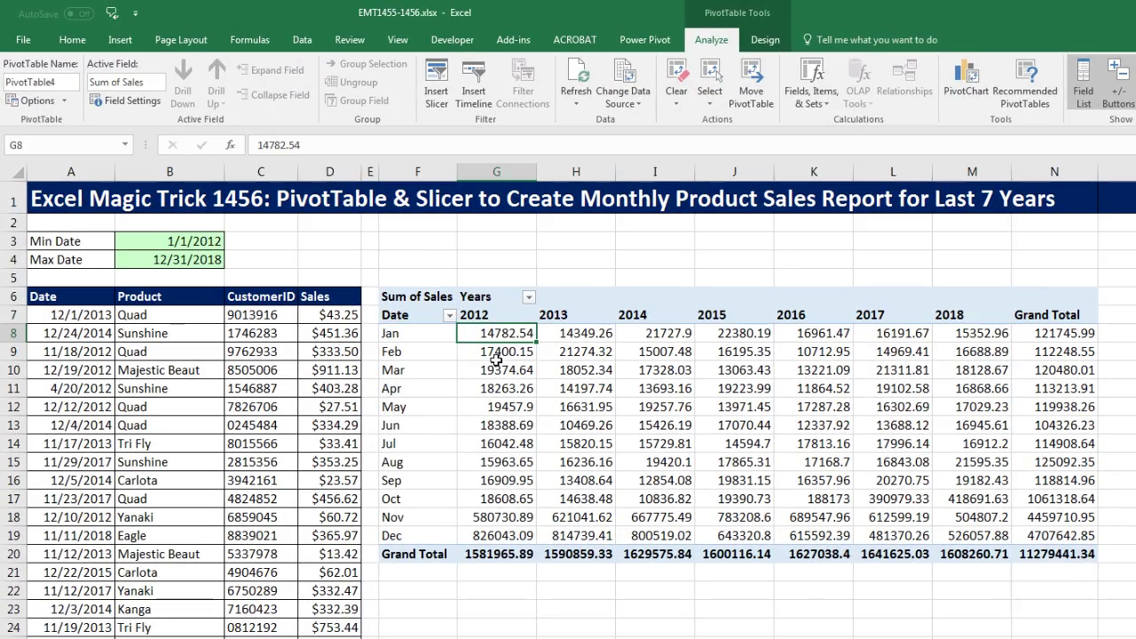
click(496, 353)
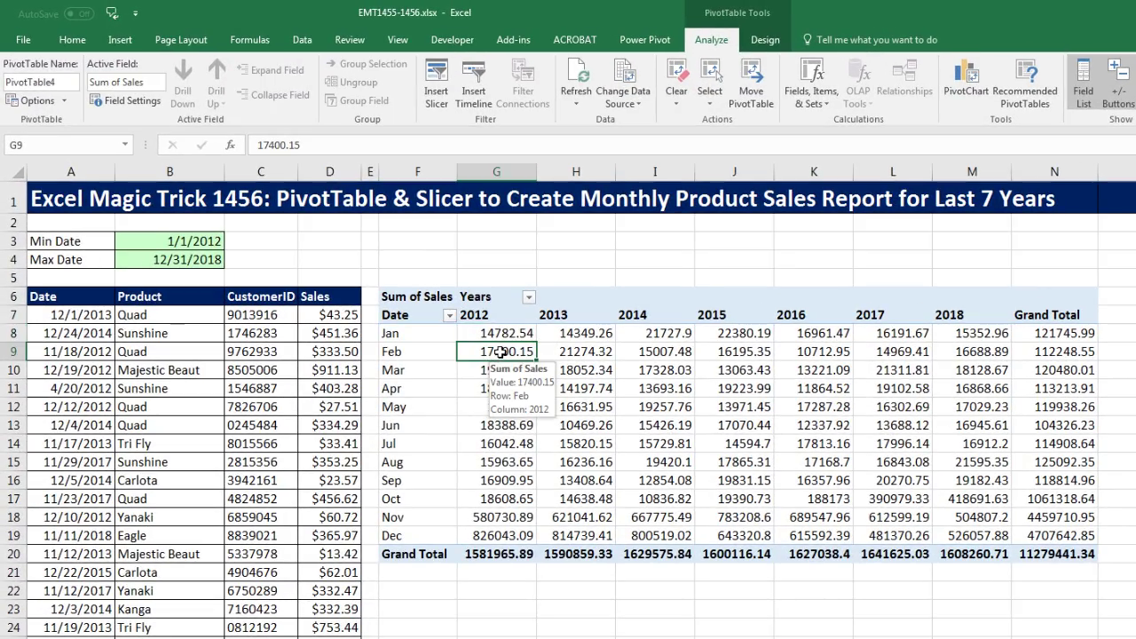
right_click(496, 352)
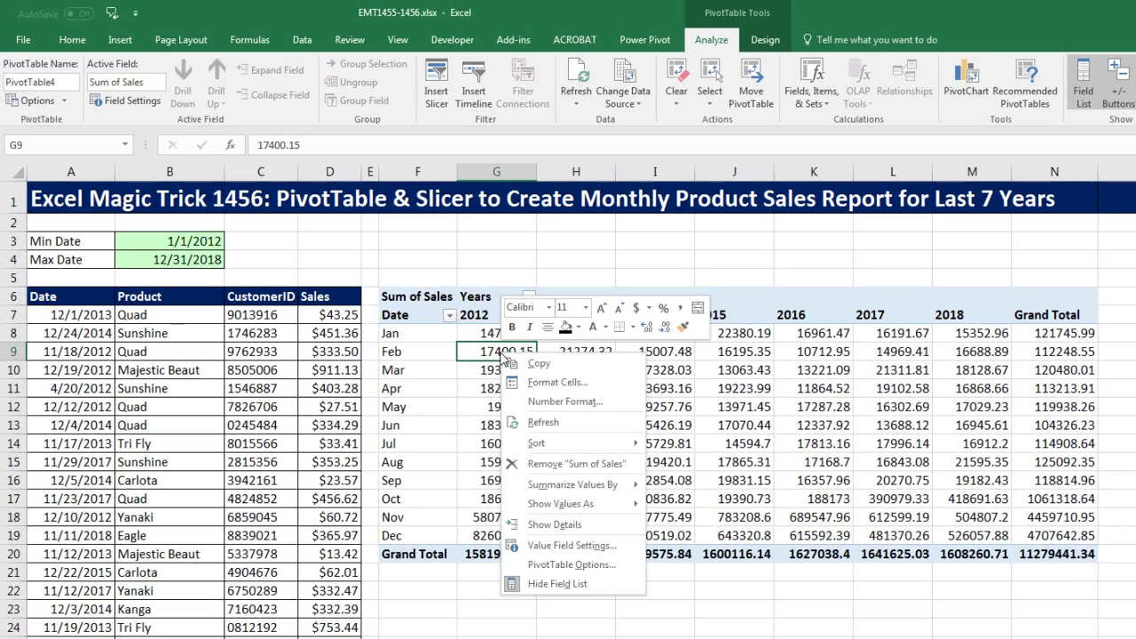
click(545, 406)
drag(496, 239, 751, 310)
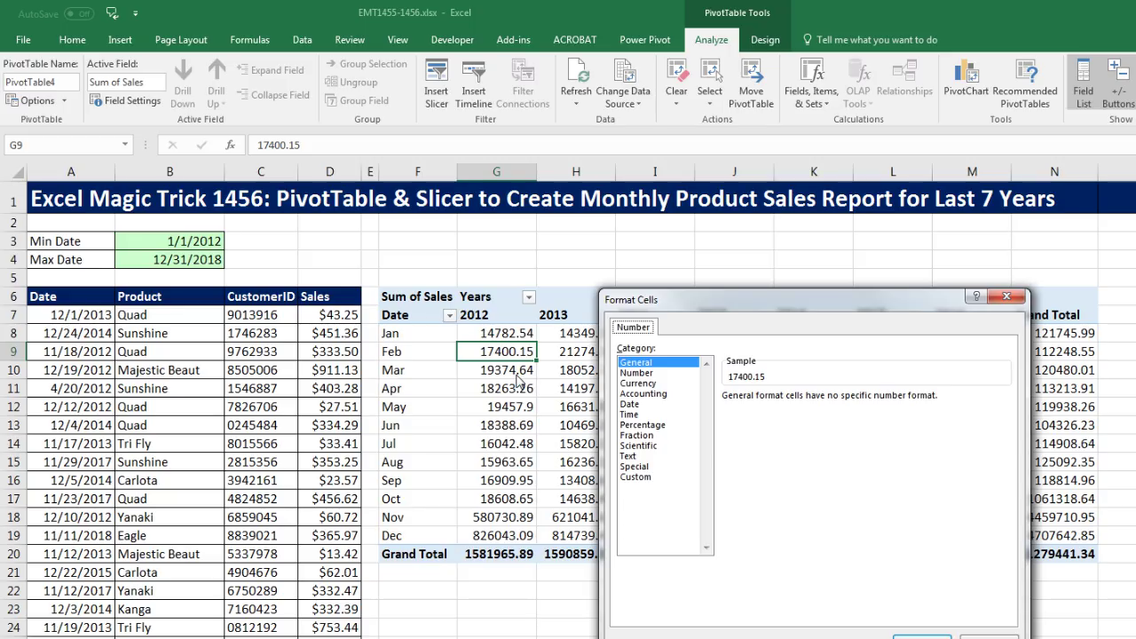
click(638, 383)
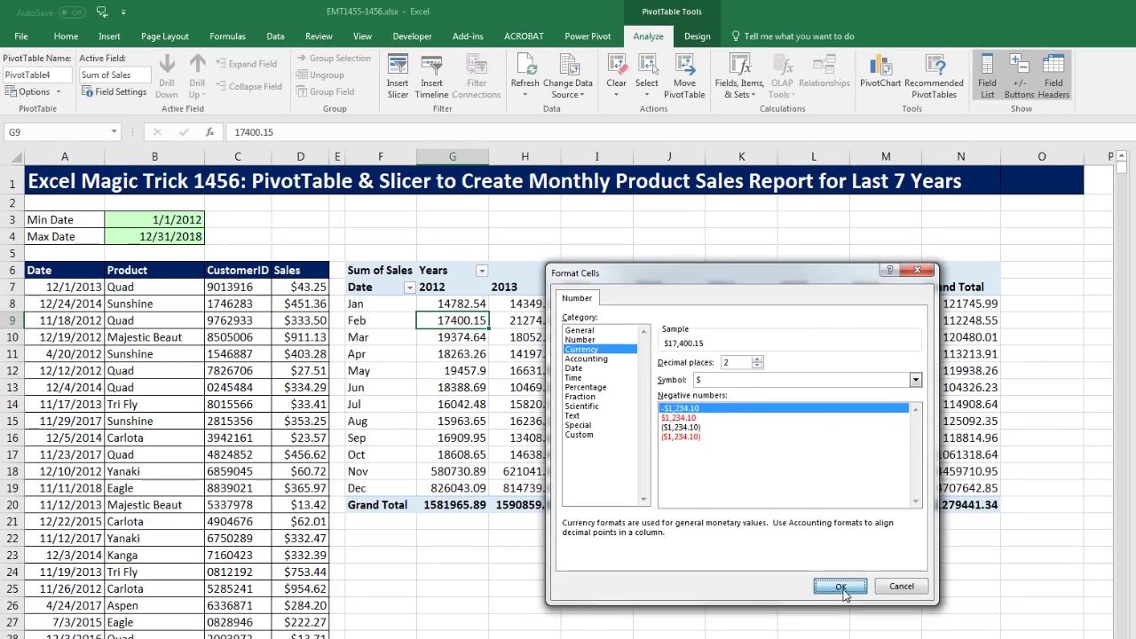
click(923, 637)
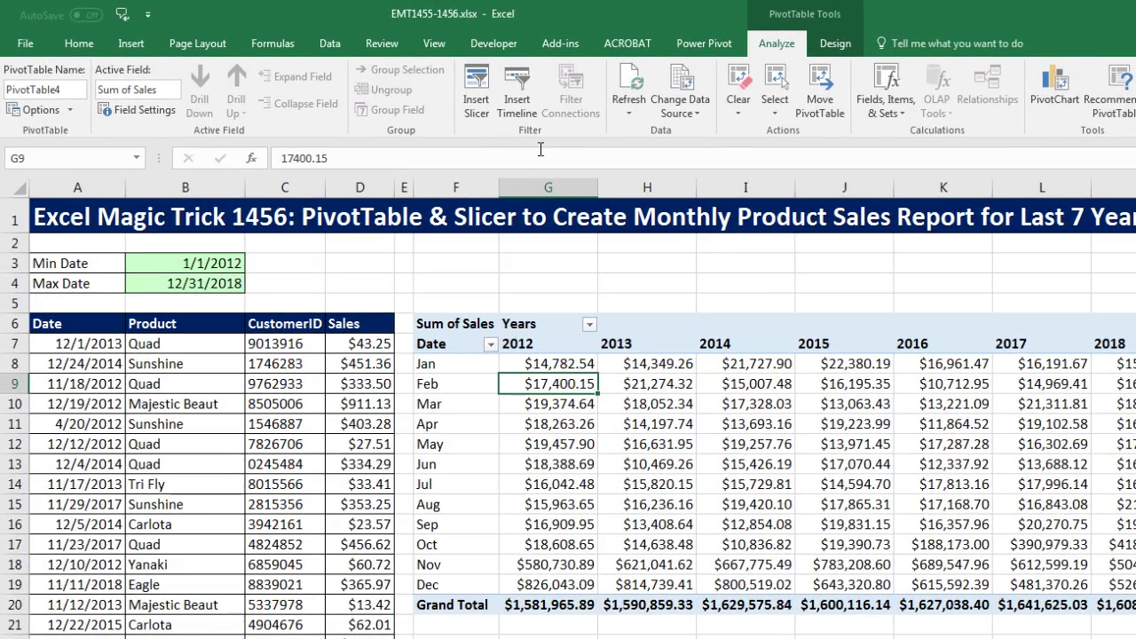
Step: Insert a Product slicer for the PivotTable
click(479, 100)
click(664, 304)
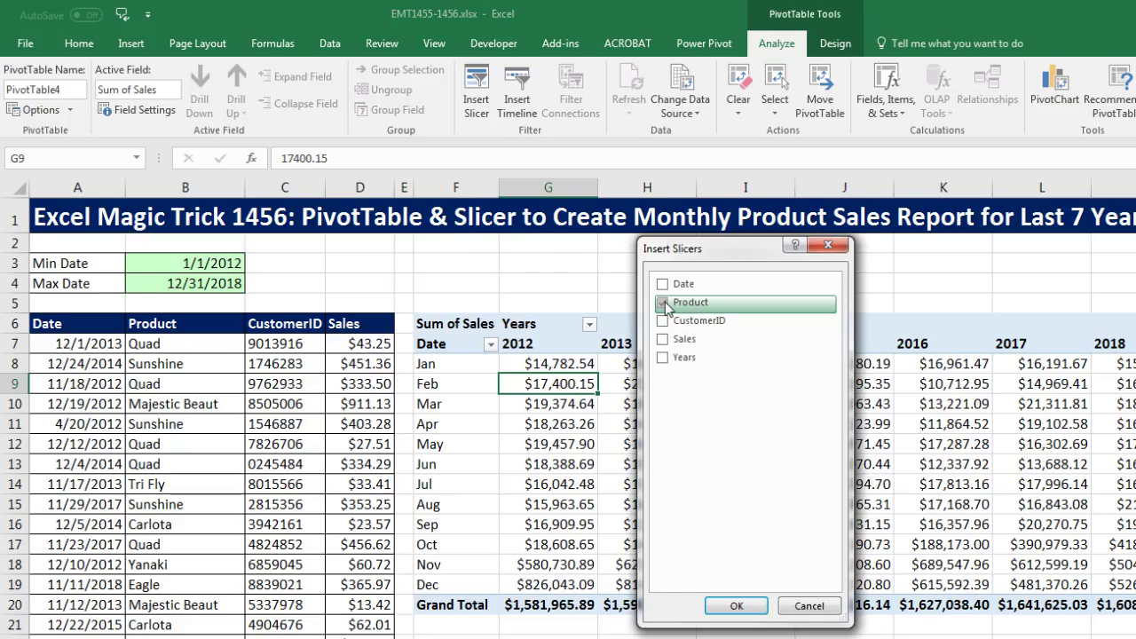
click(738, 605)
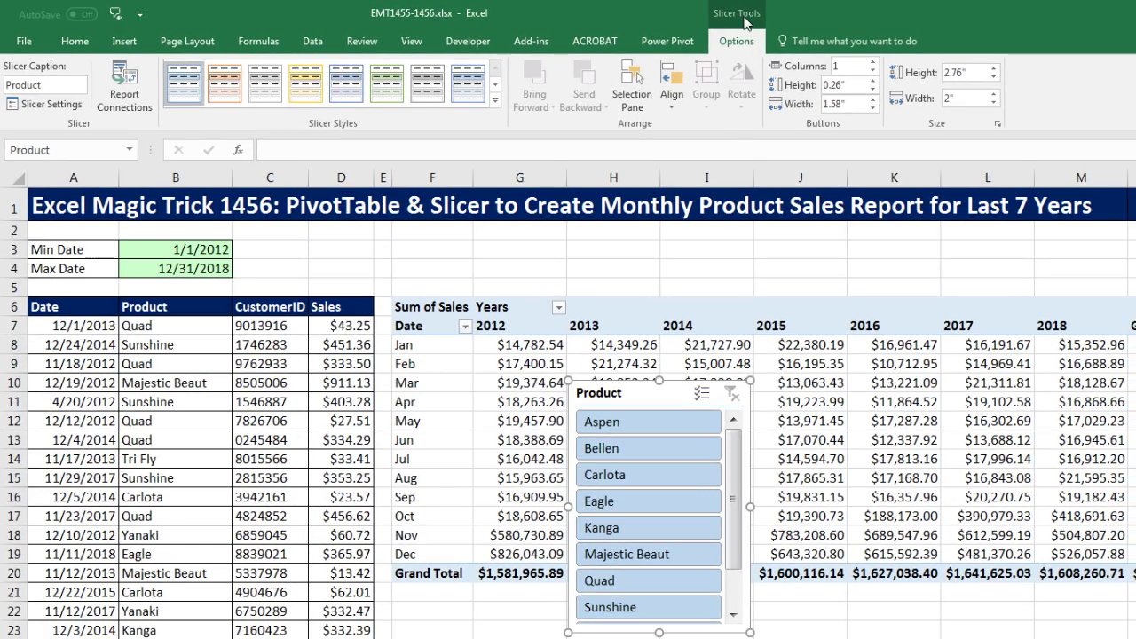
Step: Give the slicer 2 columns and Slicer Style Dark 5, and place it below the Grand Total row
click(872, 64)
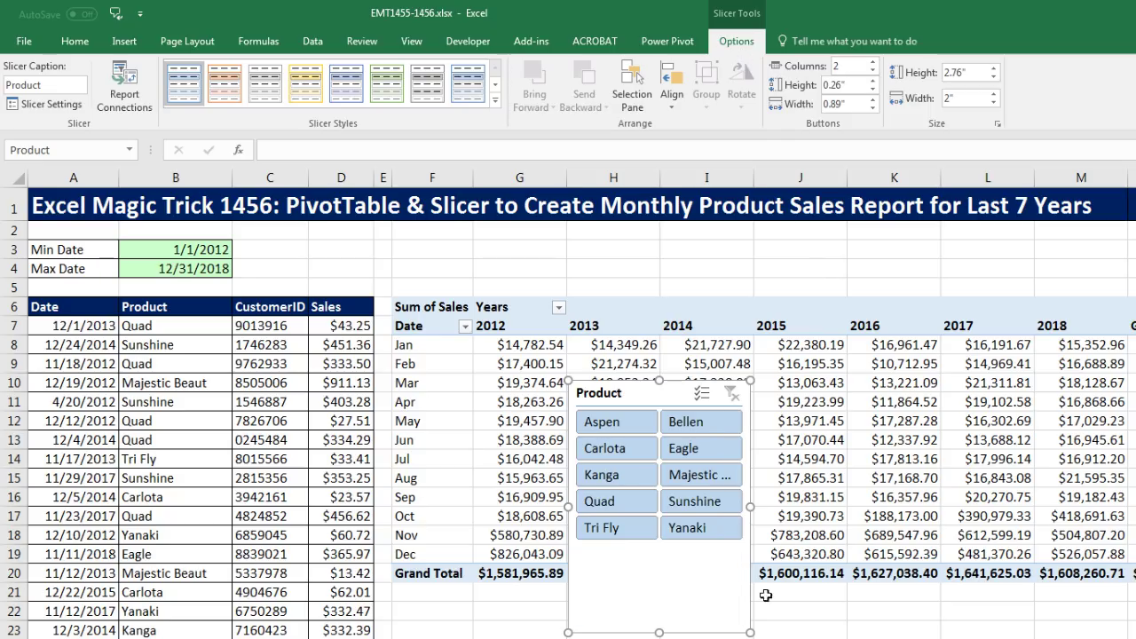
drag(810, 562, 811, 564)
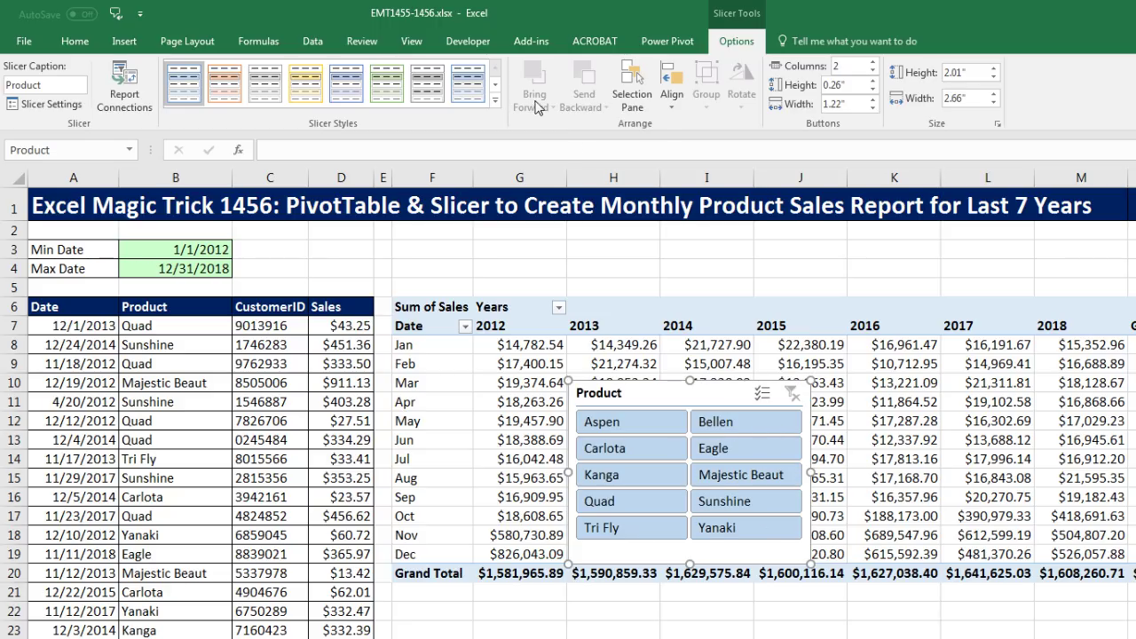
click(495, 105)
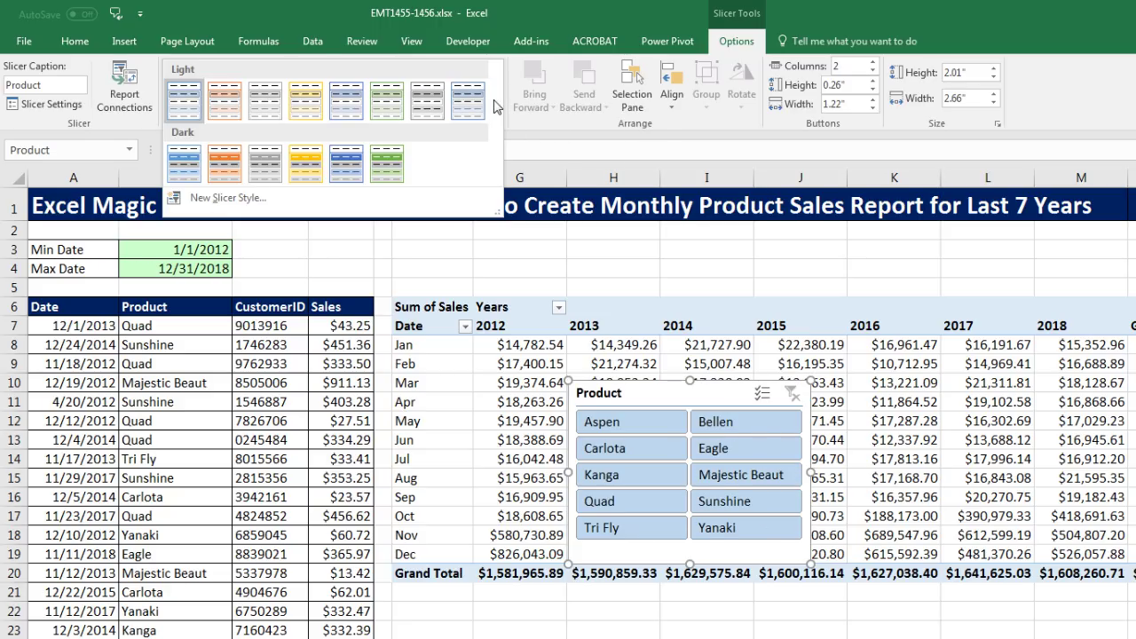
click(353, 169)
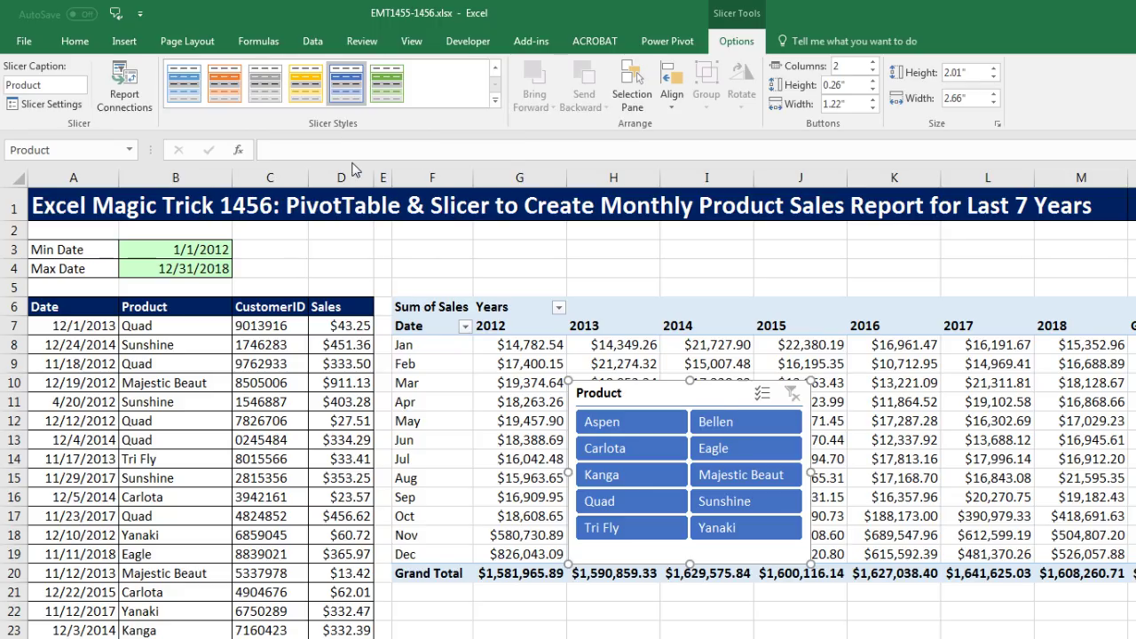
drag(687, 402, 785, 618)
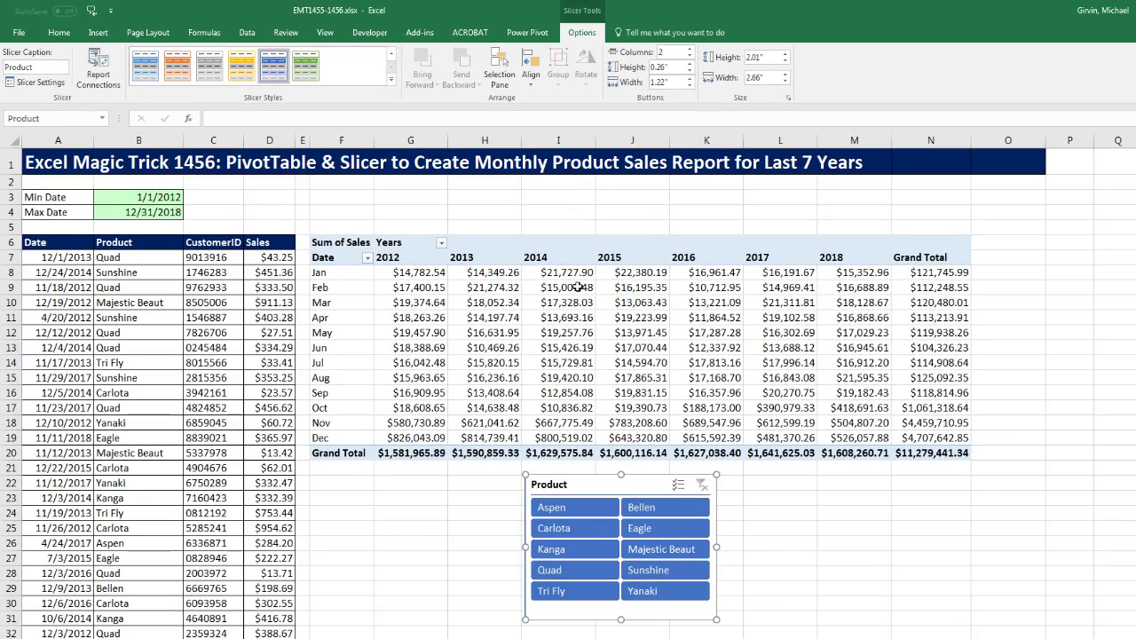
Step: Apply the Light Blue, Pivot Style Medium 13 style to the PivotTable
click(577, 288)
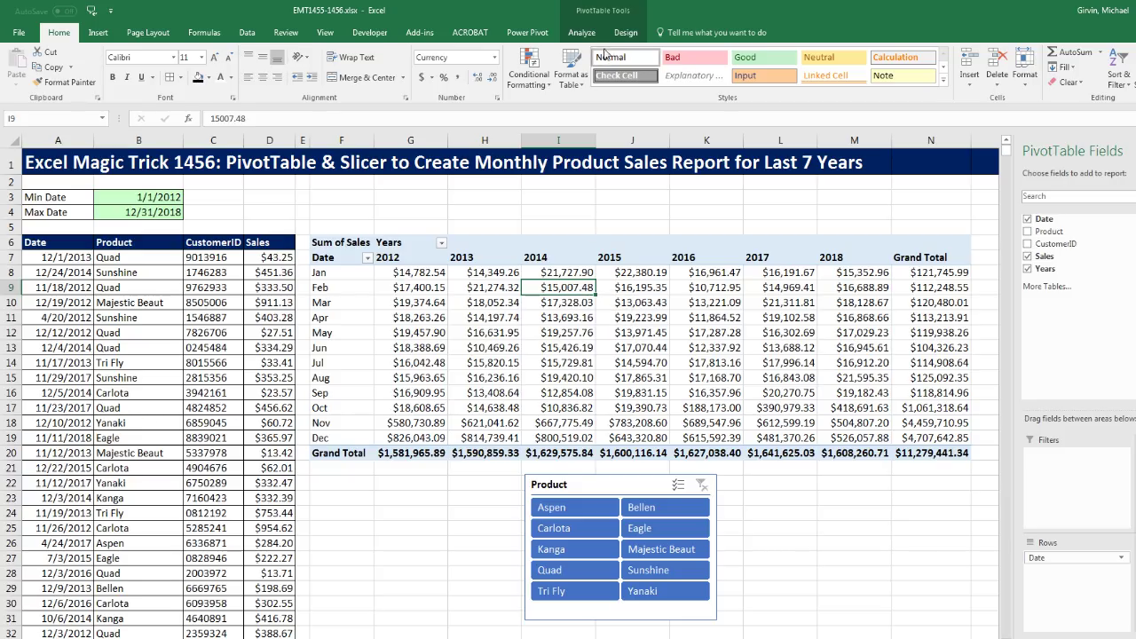
click(619, 39)
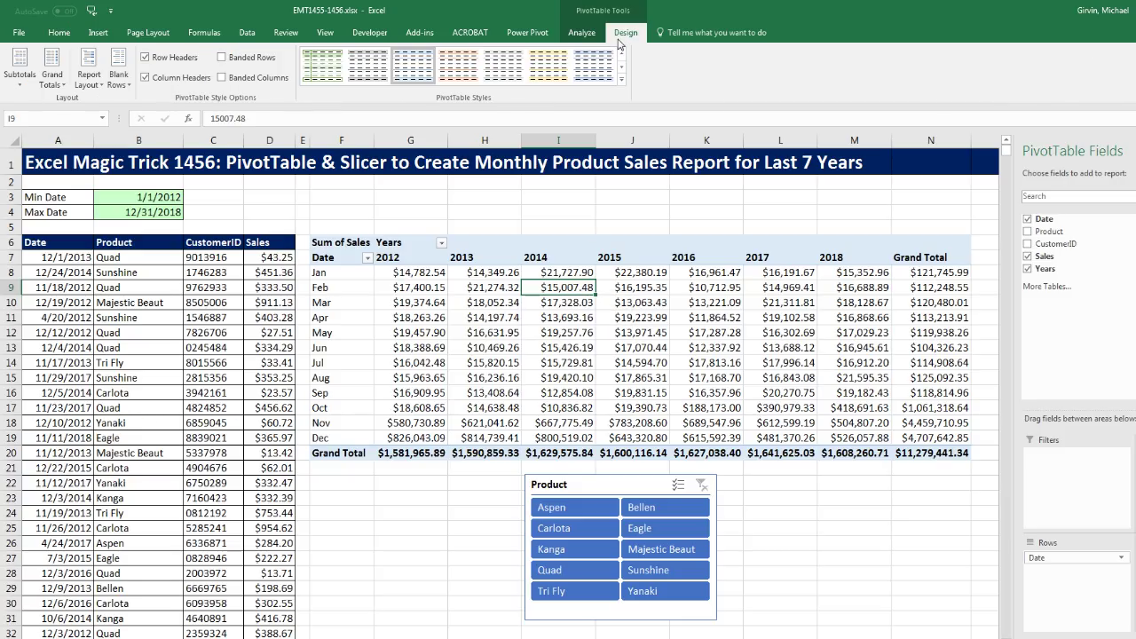
click(622, 80)
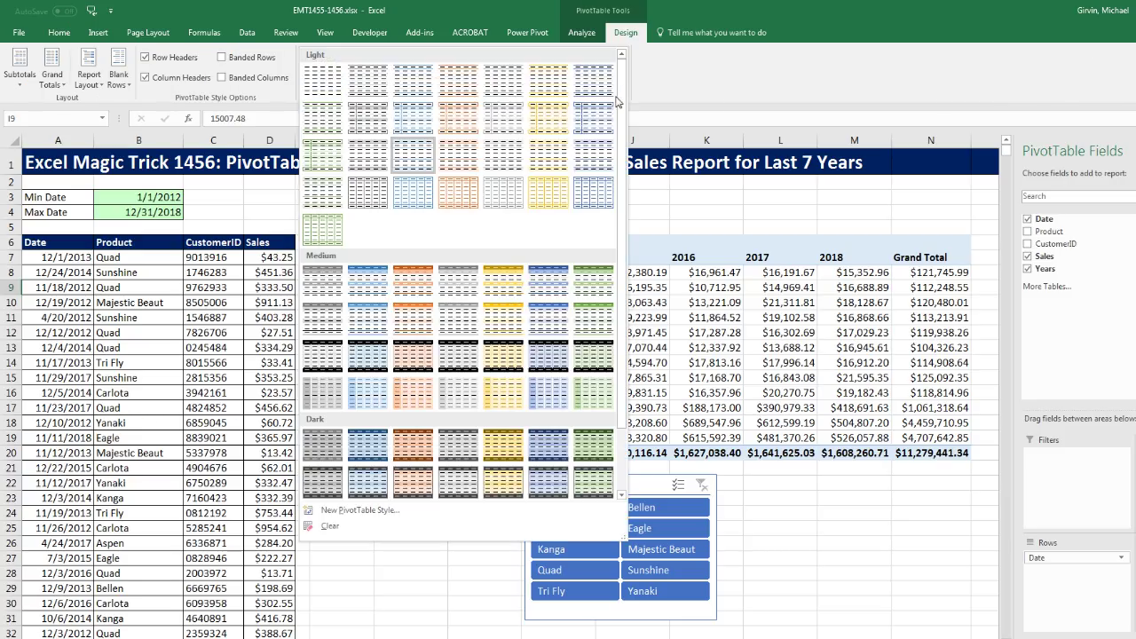
click(548, 320)
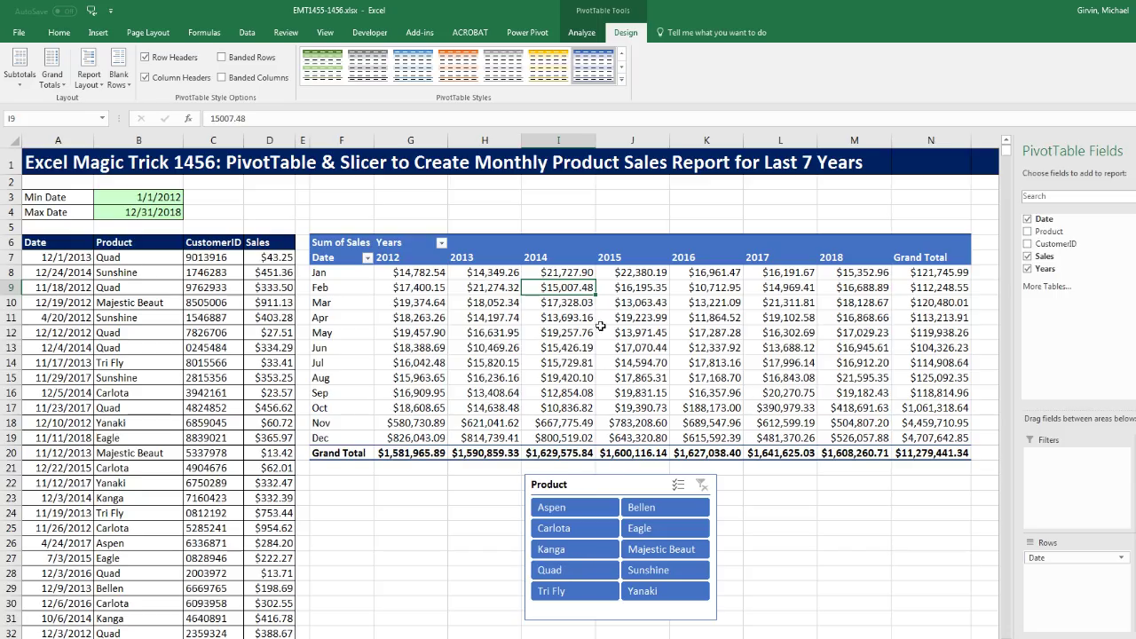
Step: Turn off 'Autofit column widths on update' in PivotTable Options
right_click(566, 290)
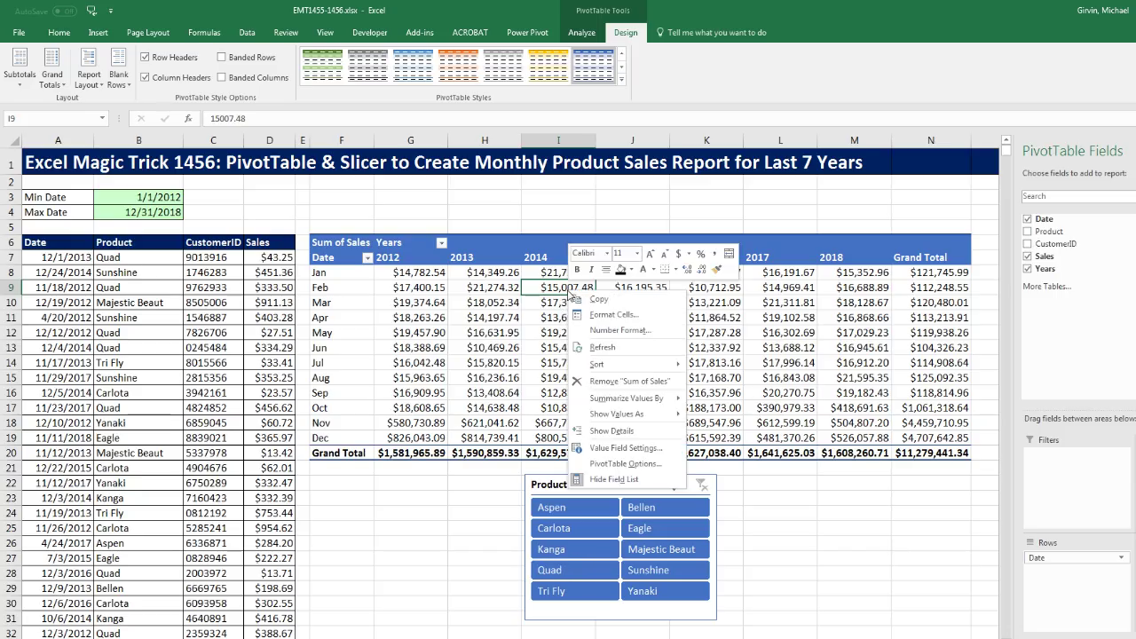
click(609, 465)
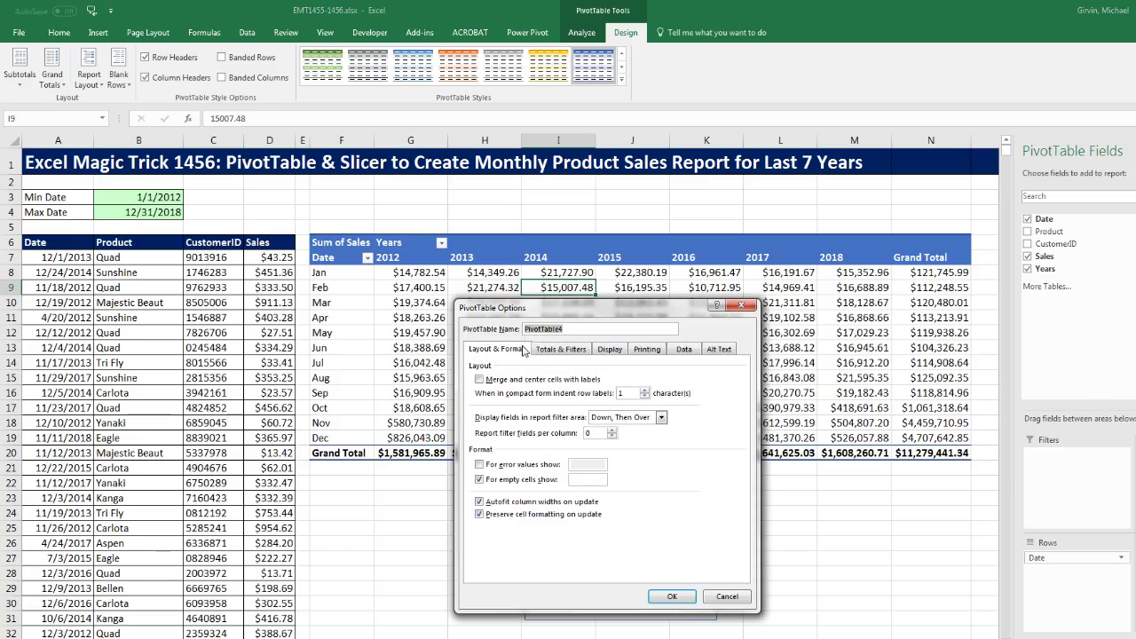
click(480, 502)
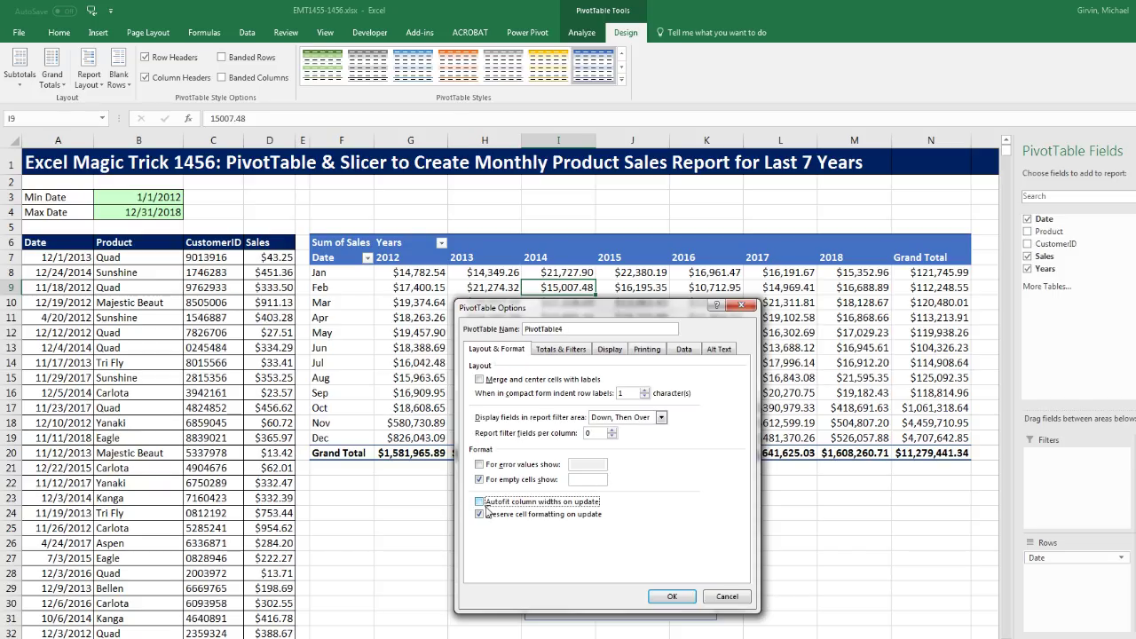
click(672, 597)
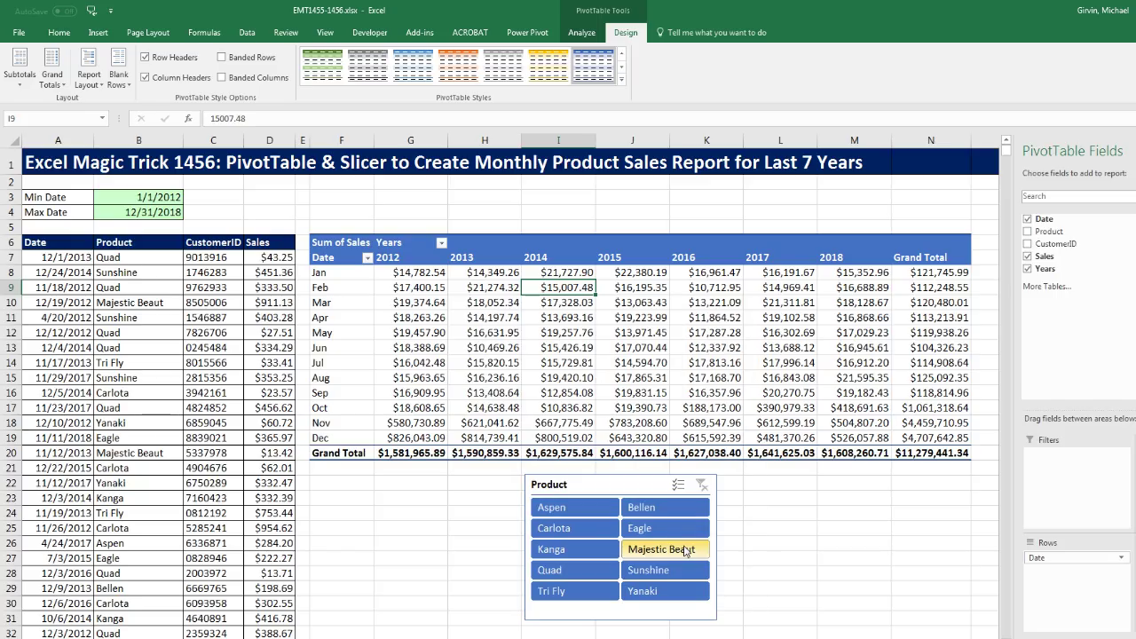
Step: Test the slicer with Bellen, then filter the report to Quad only
click(649, 513)
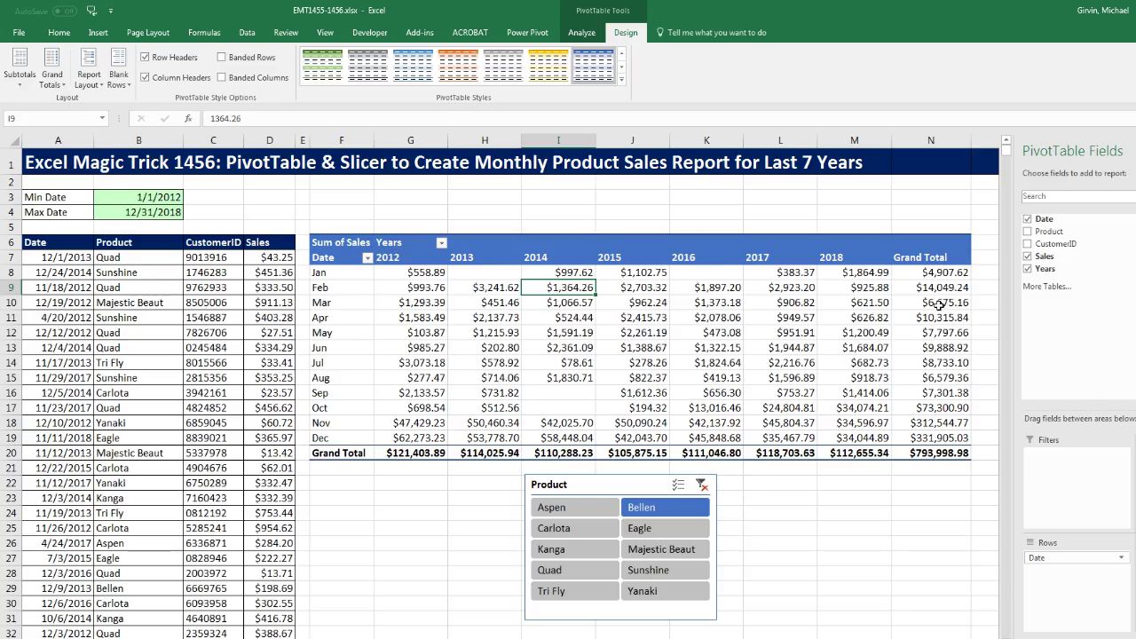
click(571, 577)
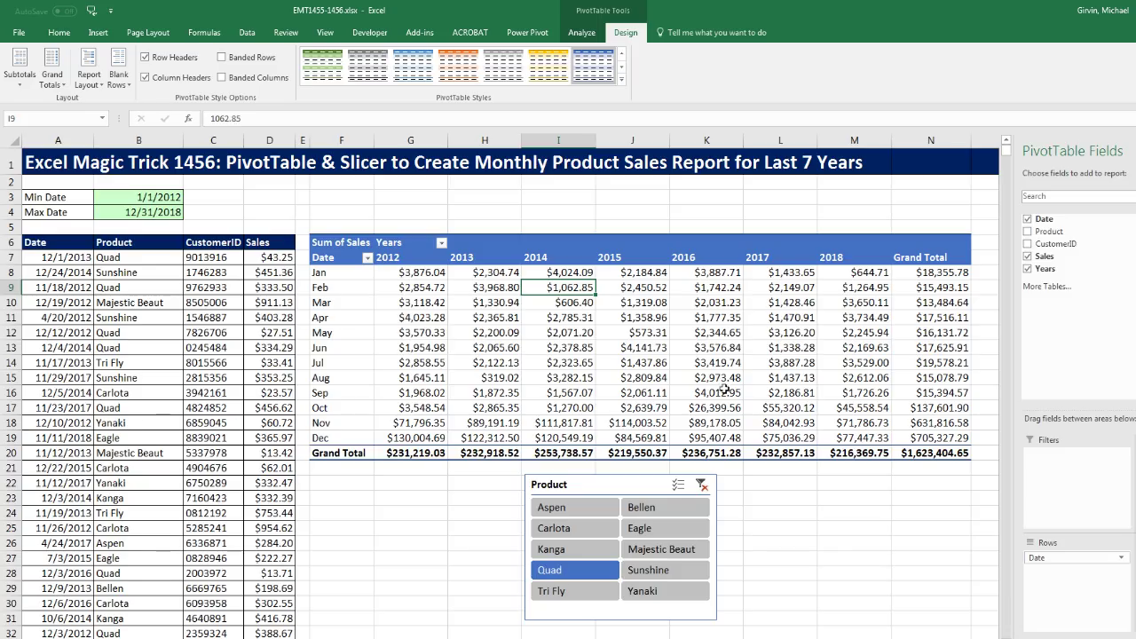